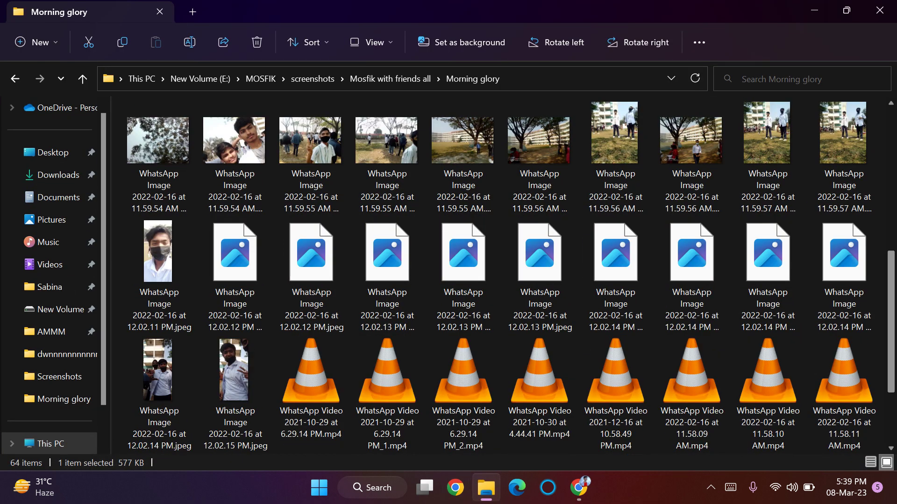
Open the selected WhatsApp photo of the man standing on the lawn, timed 11.58.07 AM, in CyberLink PhotoDirector 13.
scroll(507, 276, "down", 3)
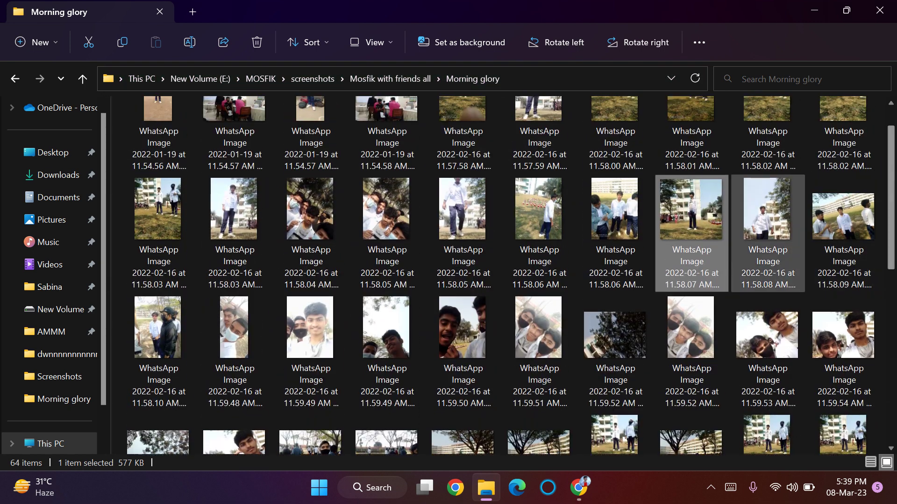
key("Menu")
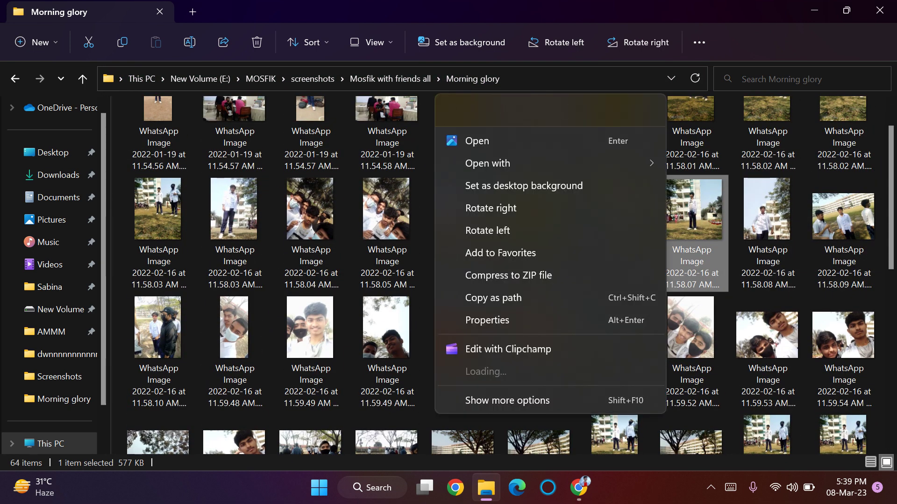
key("Down")
key("Down")
key("Right")
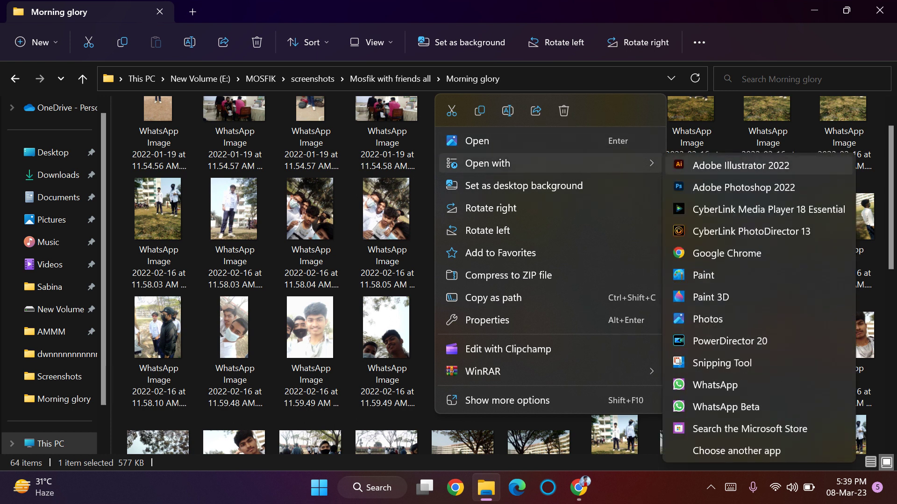
key("Down")
key("Down")
key("Down")
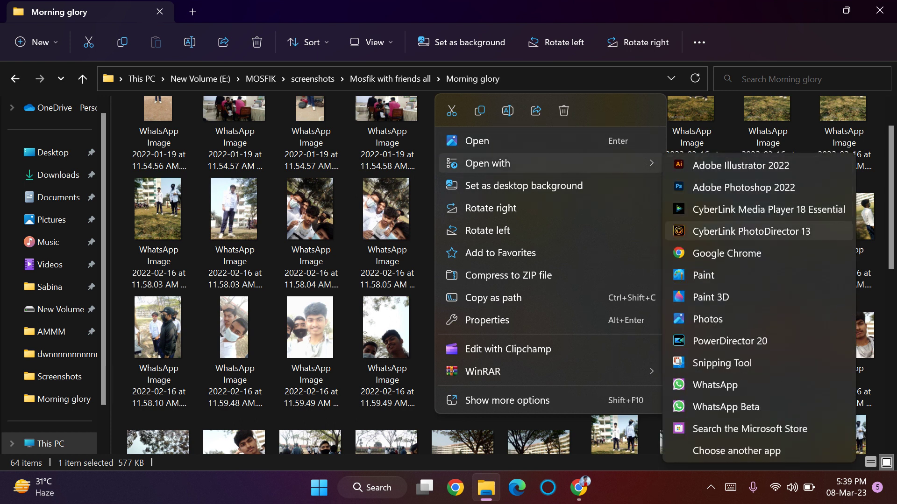
key("Return")
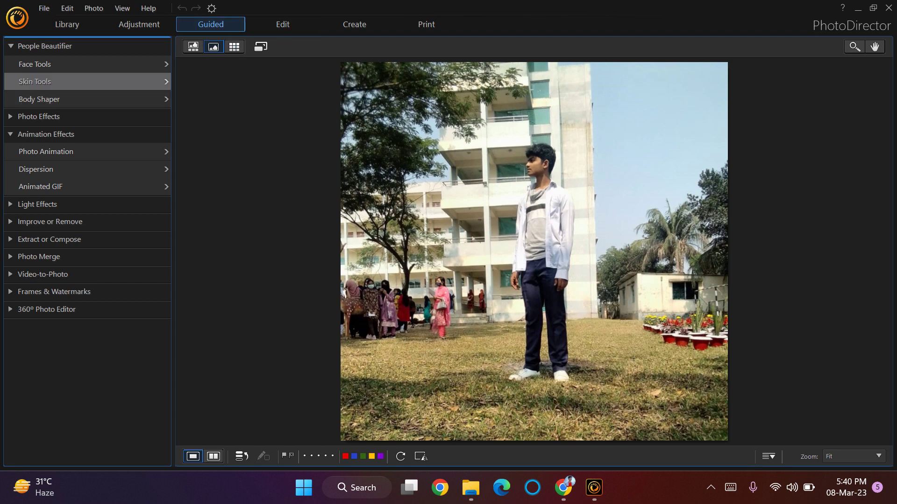
Using the Dispersion animation effect, brush over the right side of the standing man from head to feet and apply the dispersion.
left_click(45, 134)
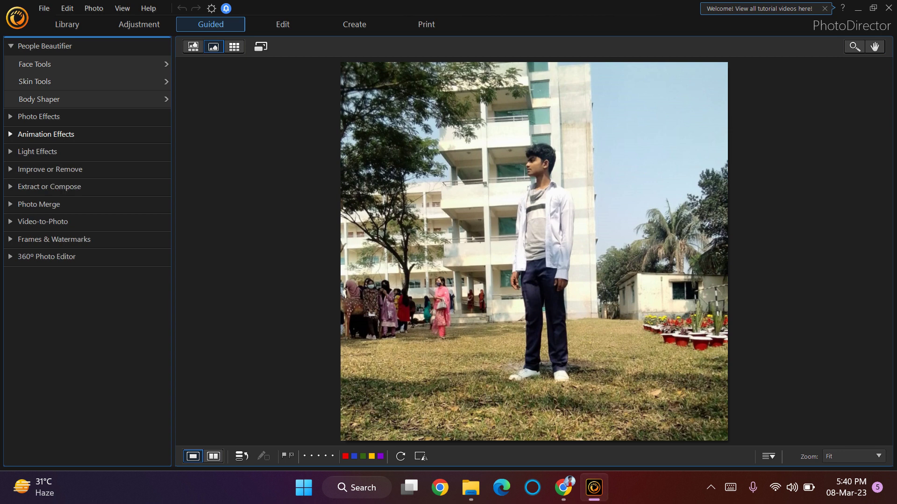
left_click(46, 134)
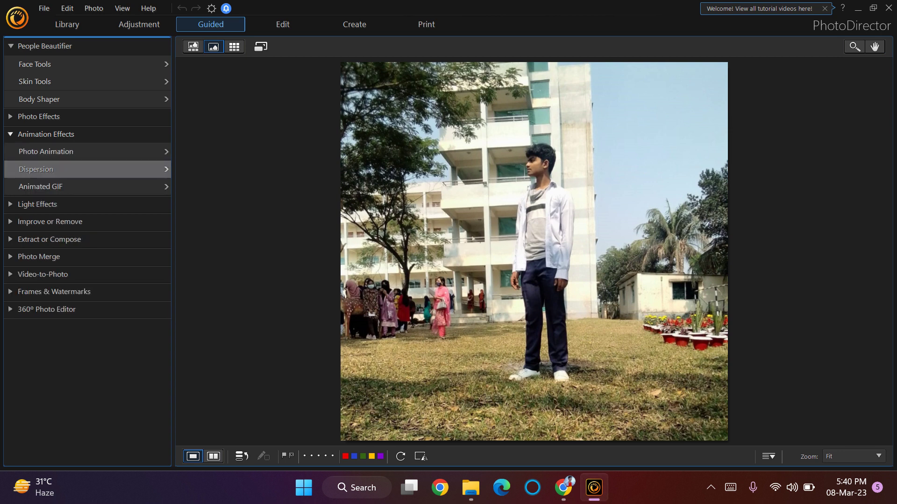
left_click(36, 169)
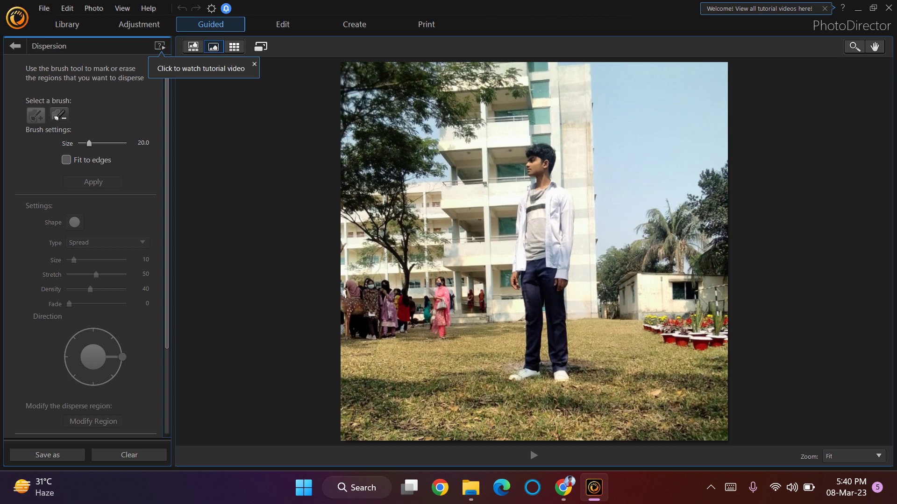
mouse_move(532, 139)
left_mouse_down()
mouse_move(555, 157)
mouse_move(566, 199)
mouse_move(568, 299)
mouse_move(560, 341)
mouse_move(516, 394)
mouse_move(520, 374)
mouse_move(560, 366)
mouse_move(546, 388)
left_mouse_up()
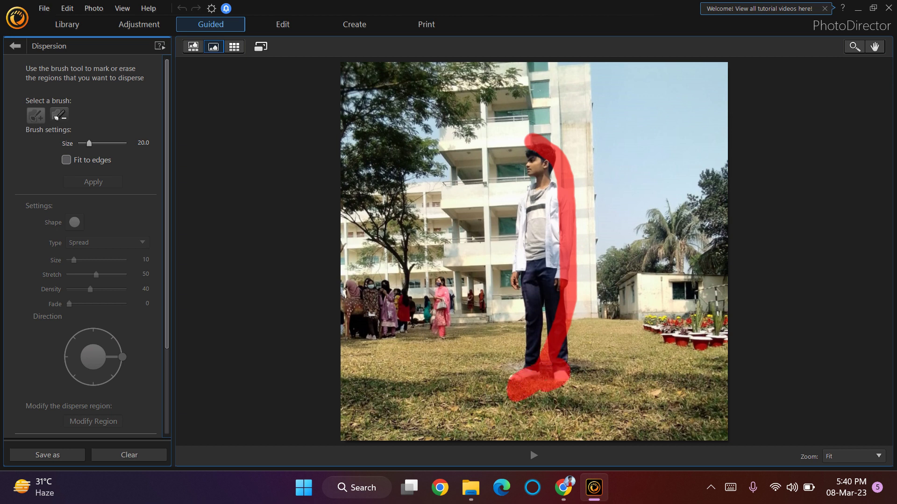
mouse_move(563, 357)
left_mouse_down()
mouse_move(582, 290)
mouse_move(584, 217)
left_mouse_up()
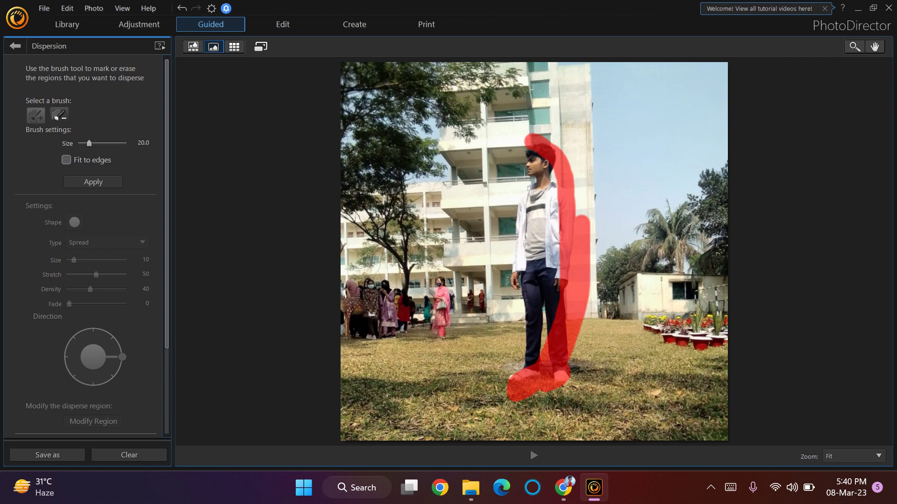
mouse_move(581, 215)
left_mouse_down()
mouse_move(577, 190)
mouse_move(552, 168)
mouse_move(549, 318)
mouse_move(527, 360)
mouse_move(544, 276)
left_mouse_up()
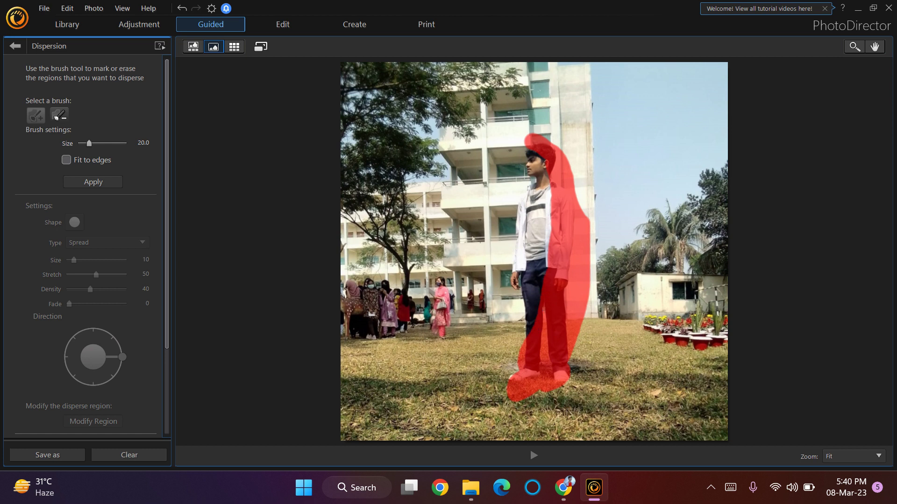
left_click(93, 182)
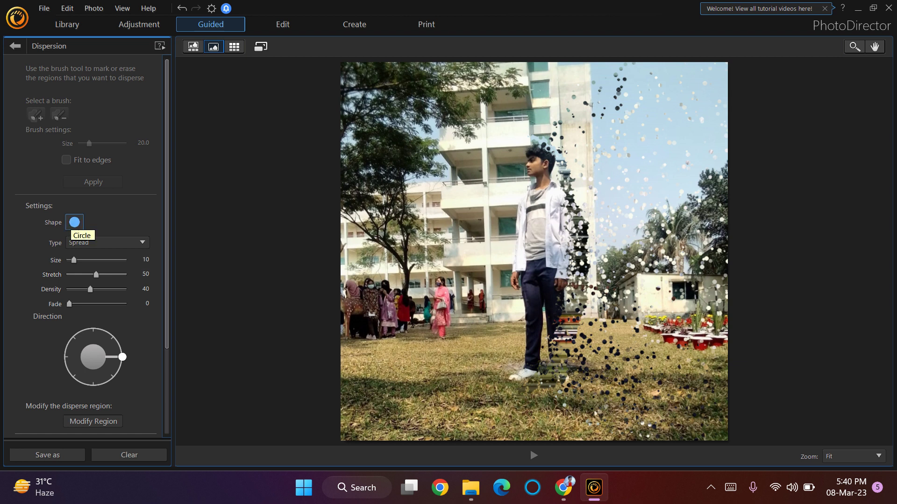
Set the dispersion to diamond shapes with size 15, stretch 59 and density 46, and enable the animation effect.
left_click(74, 223)
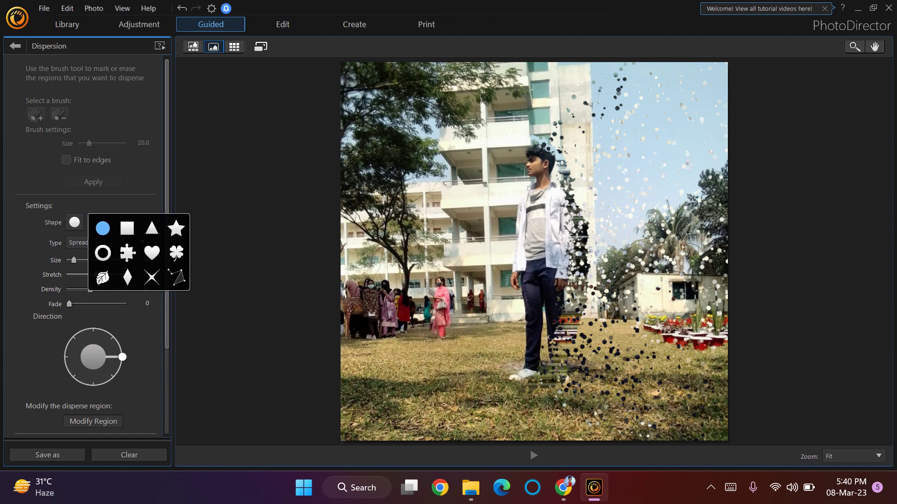
left_click(127, 277)
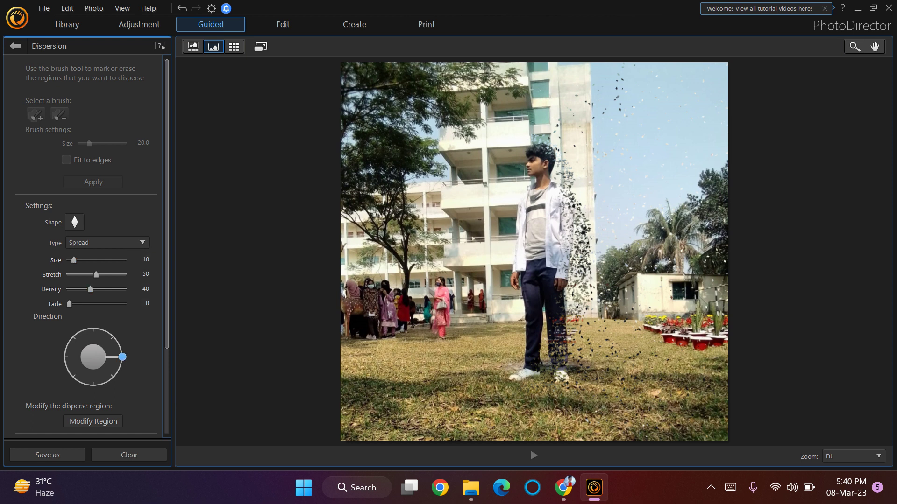
left_click_drag(73, 260, 100, 274)
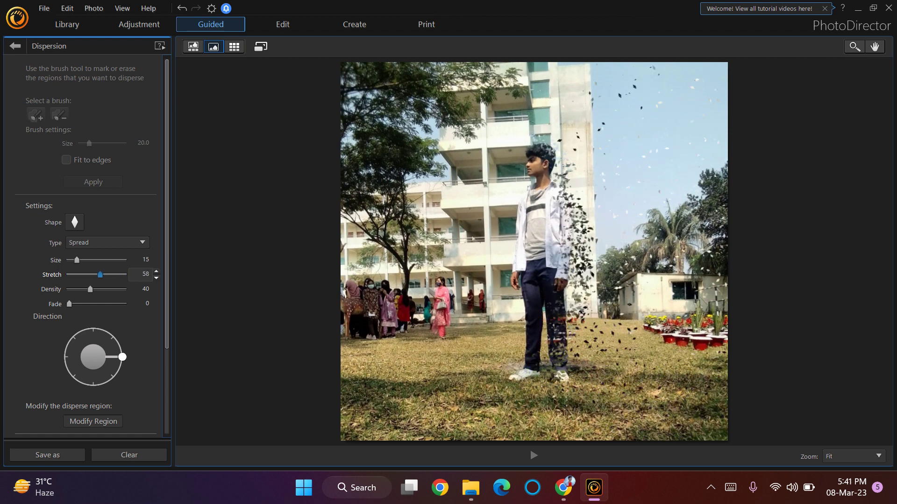
mouse_move(90, 290)
left_mouse_down()
mouse_move(123, 289)
mouse_move(90, 289)
left_mouse_up()
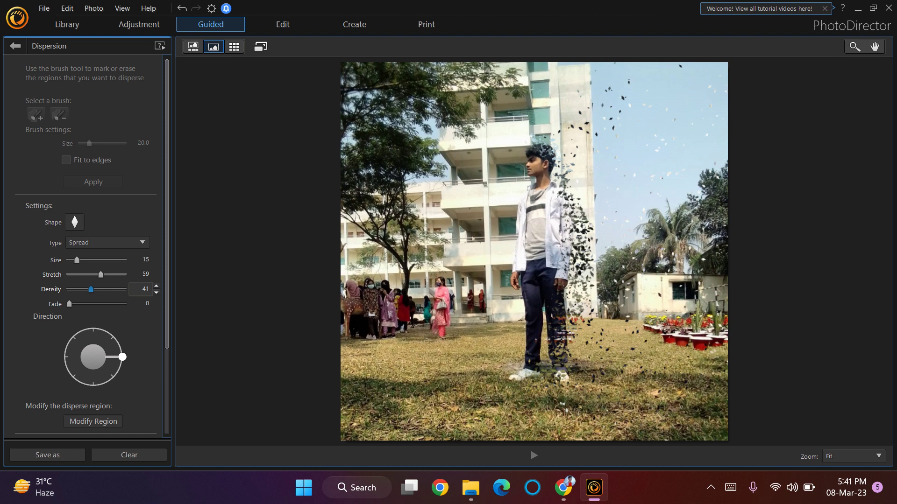
left_click_drag(90, 289, 69, 304)
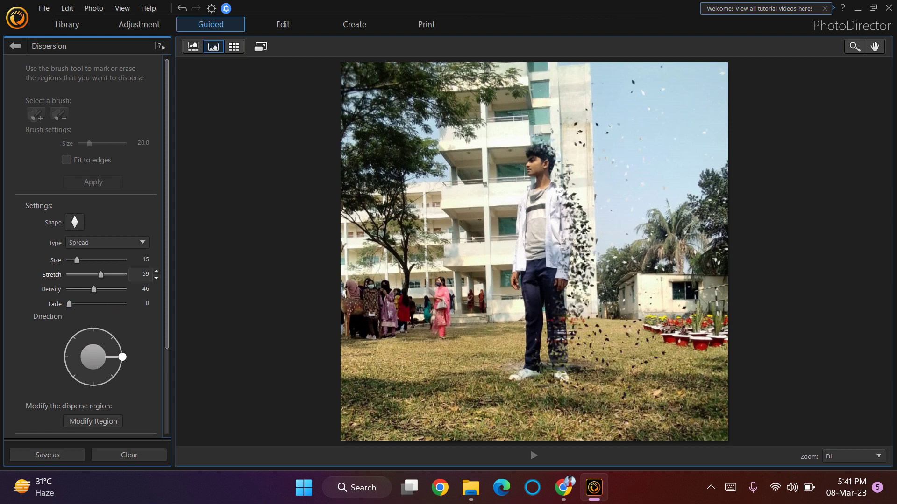
mouse_move(122, 357)
left_mouse_down()
mouse_move(106, 331)
mouse_move(89, 329)
mouse_move(72, 338)
mouse_move(63, 359)
mouse_move(123, 356)
left_mouse_up()
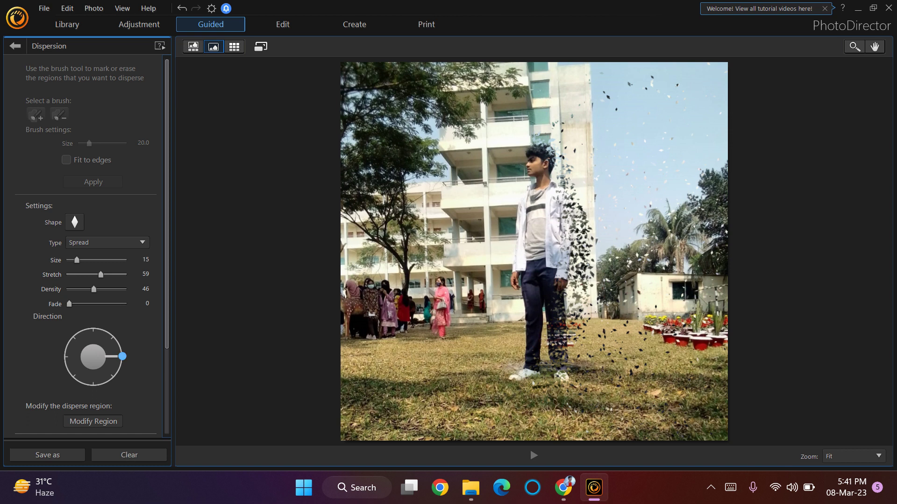
scroll(93, 247, "down", 5)
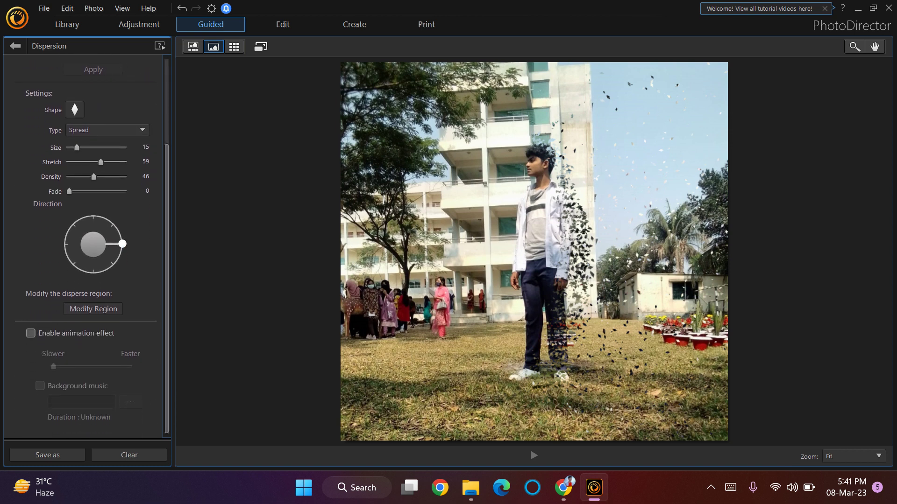
left_click(31, 333)
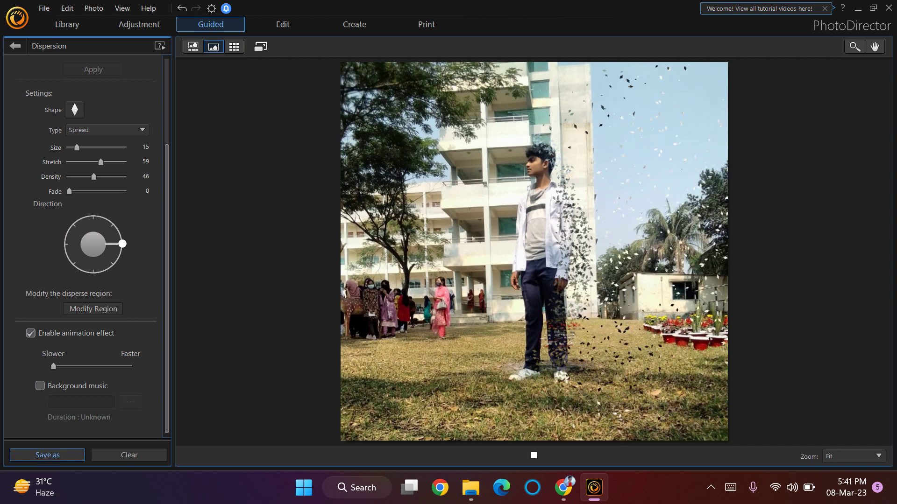
left_click(47, 455)
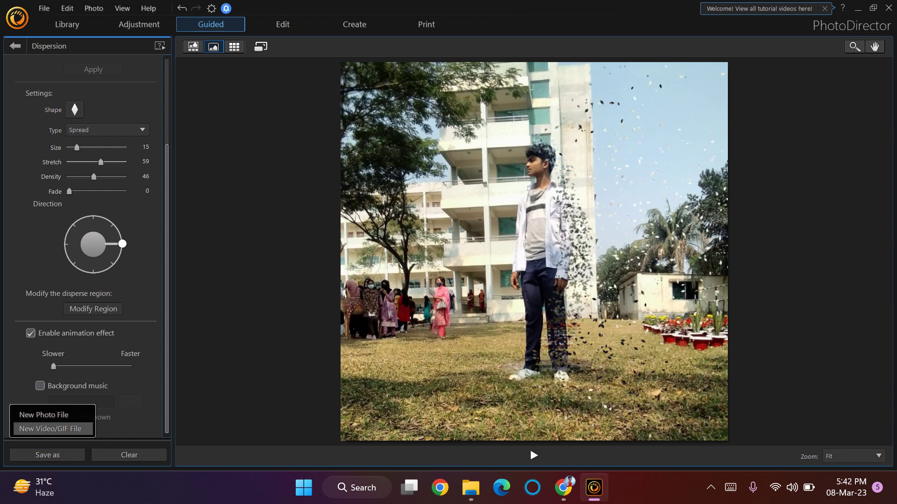
left_click(158, 396)
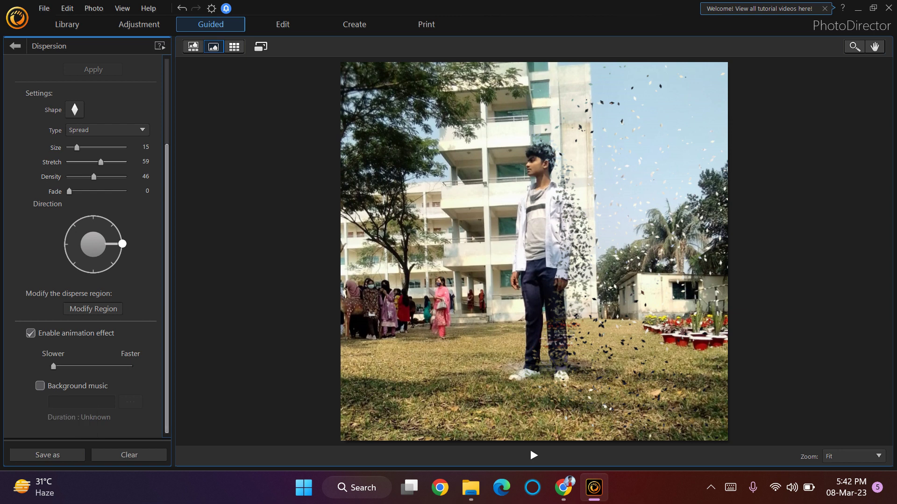
left_click(31, 333)
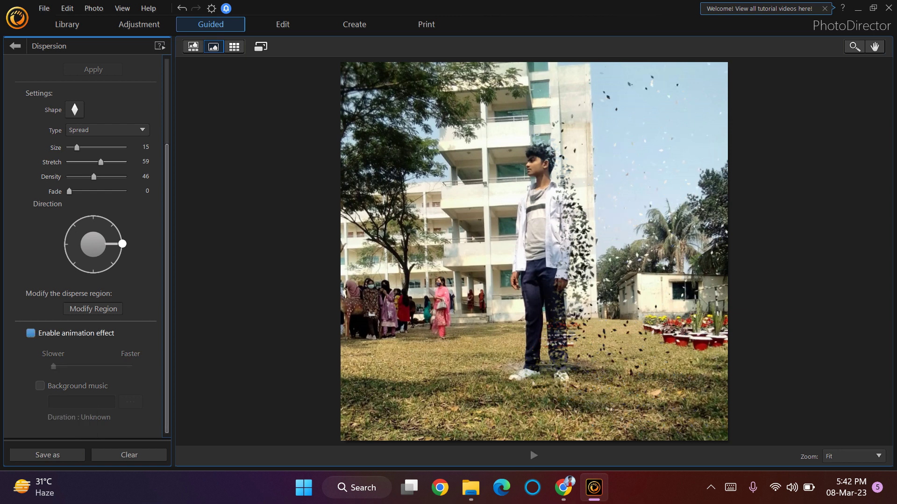
left_click(31, 333)
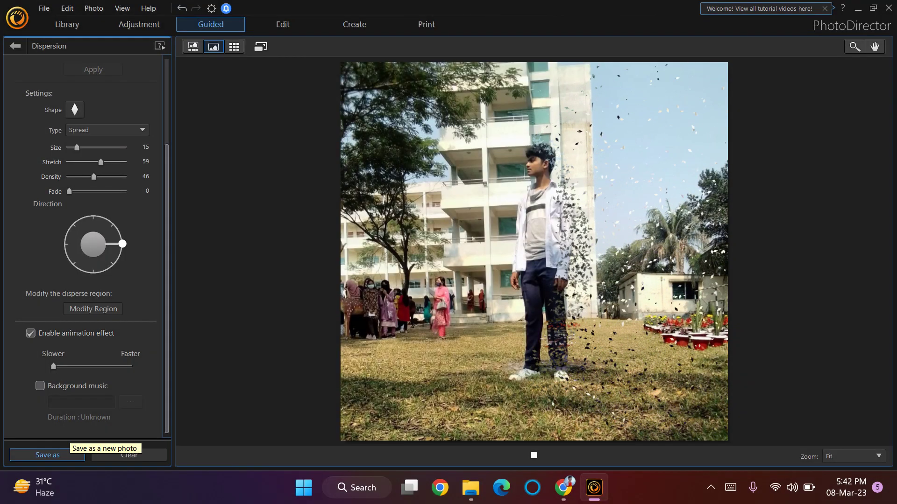
Set up a new video file export to the root of drive E: as My Dispersion Effect Video.mp4, with a duration of 9 seconds.
left_click(48, 455)
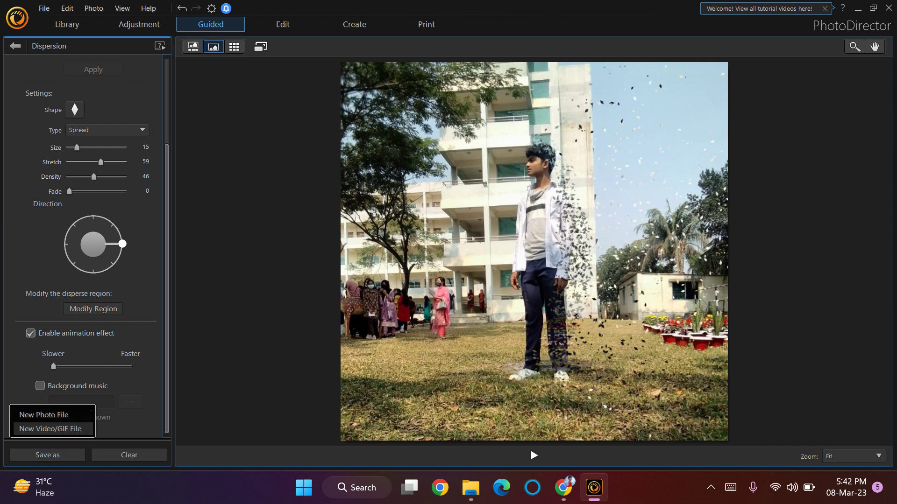
left_click(50, 429)
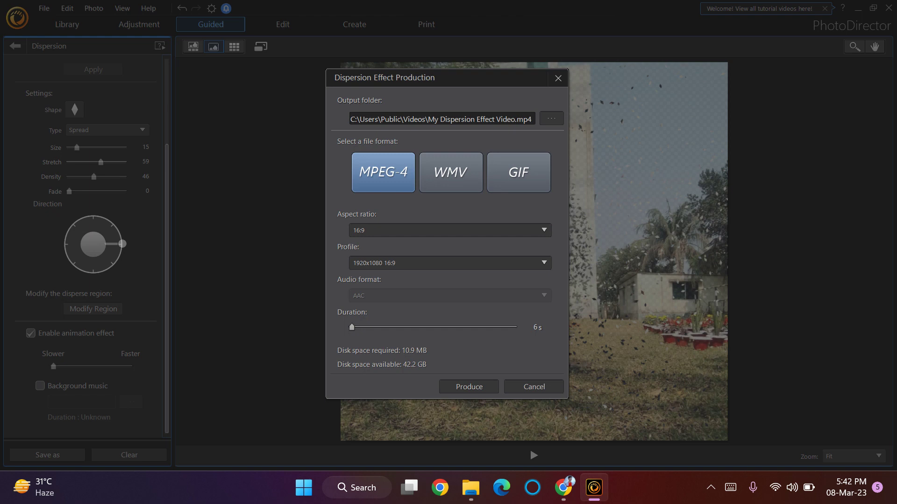
left_click(551, 119)
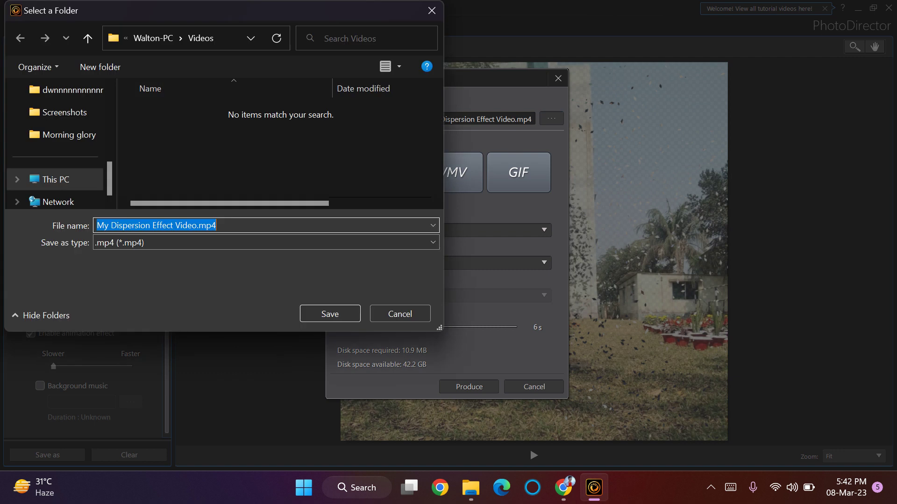
scroll(56, 157, "down", 1)
left_click(55, 157)
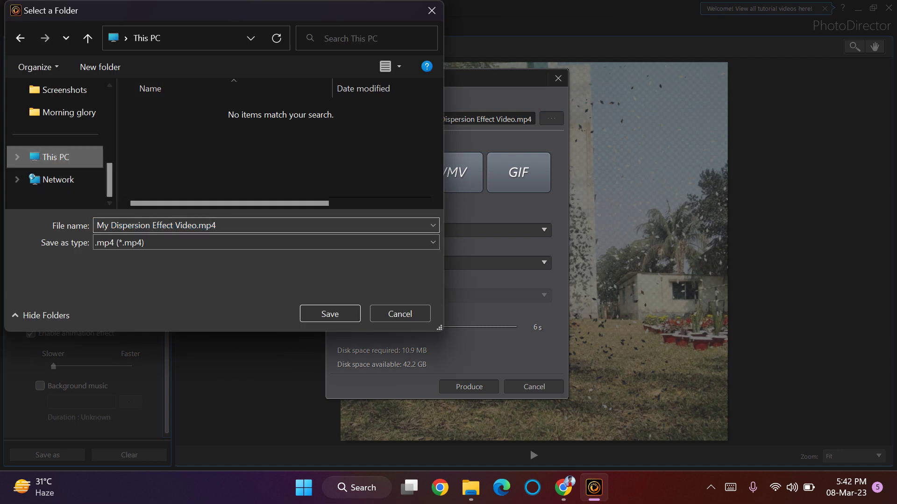
double_click(210, 187)
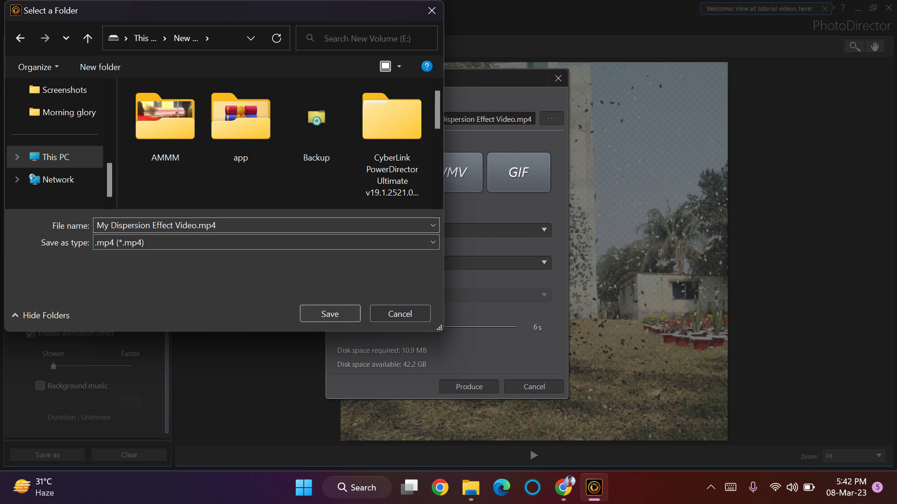
left_click(330, 314)
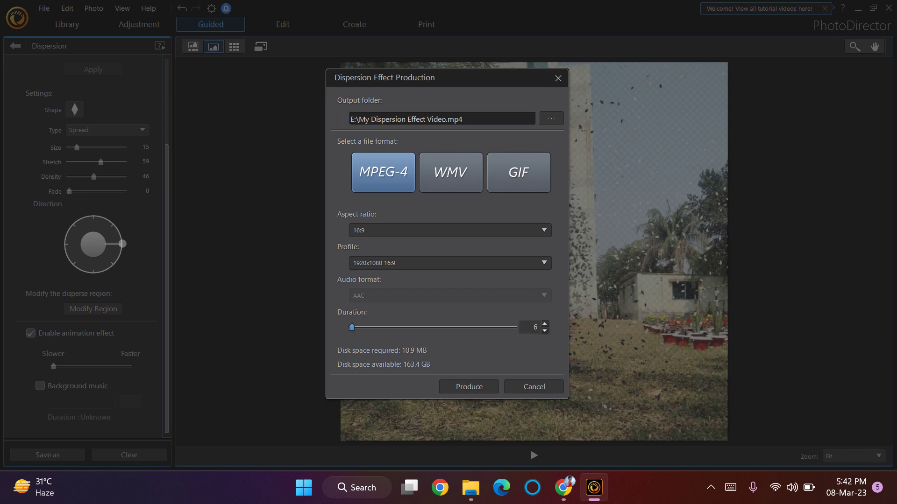
mouse_move(351, 327)
left_mouse_down()
mouse_move(472, 327)
mouse_move(365, 327)
left_mouse_up()
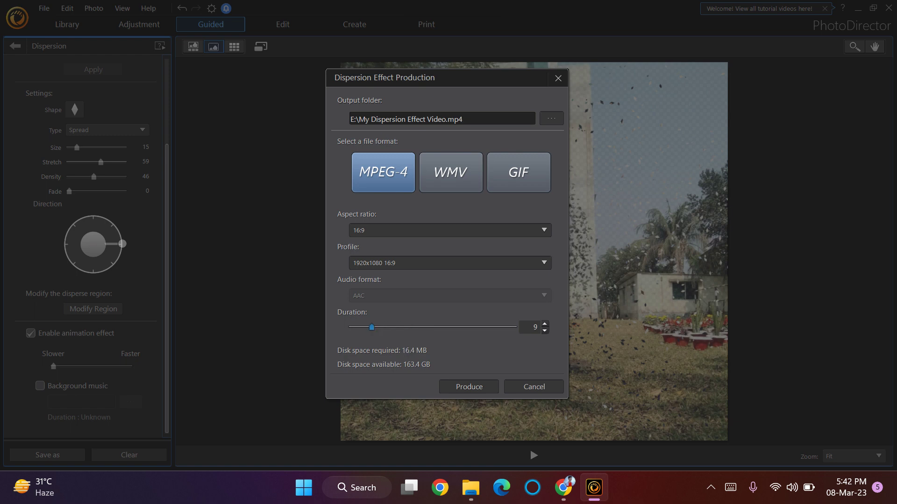